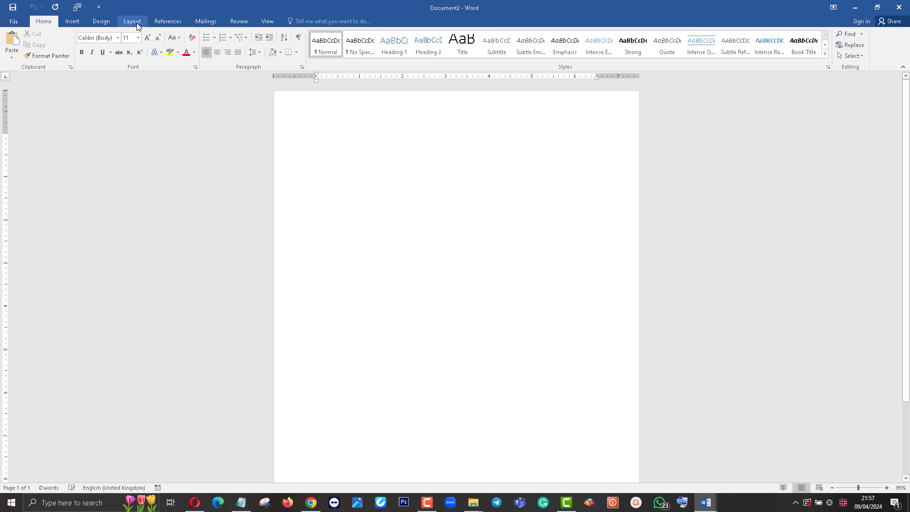
- Switch the blank Document2 page to Landscape orientation from the Layout tab
click(135, 23)
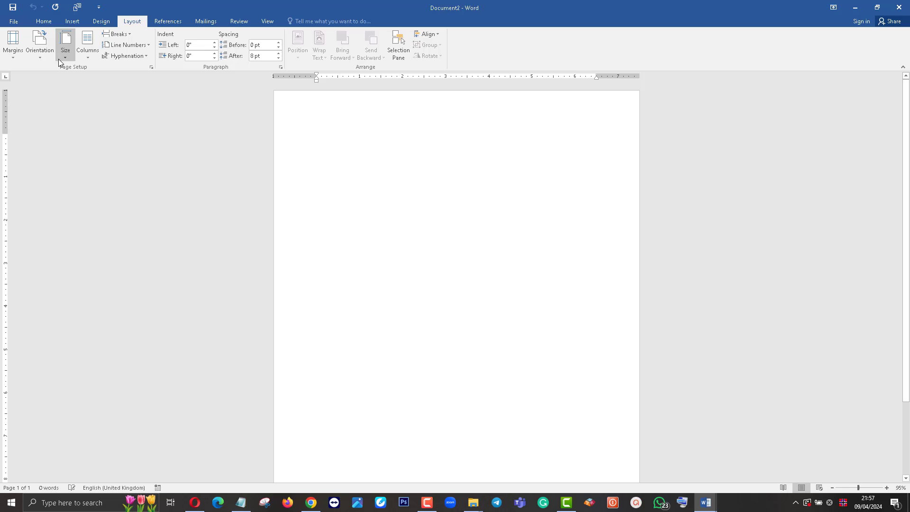
click(39, 58)
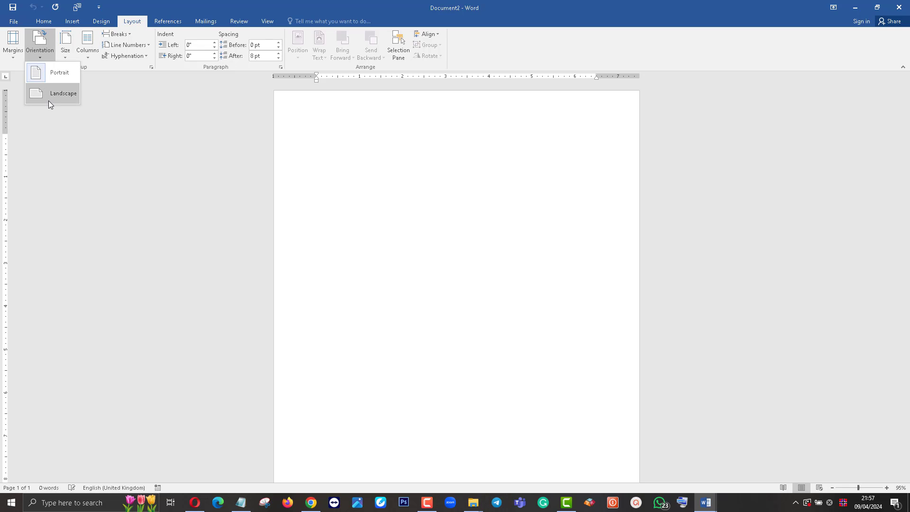
click(63, 94)
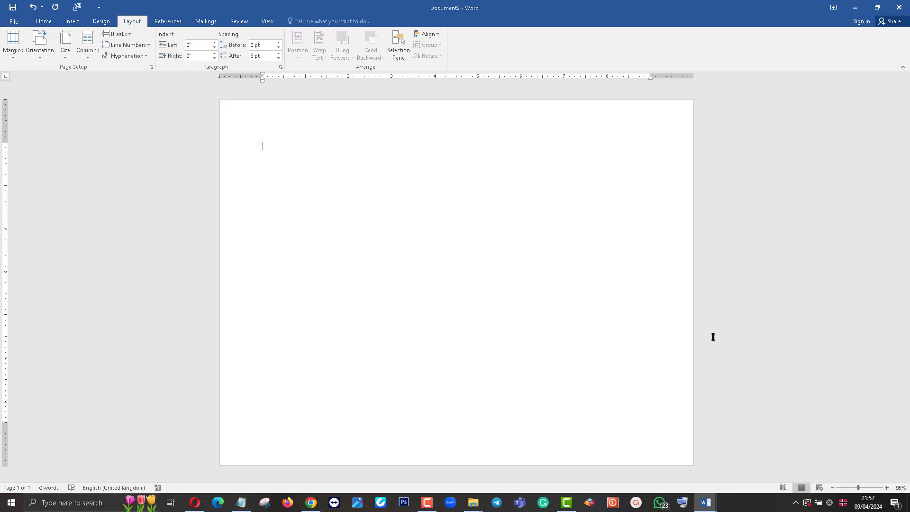
- In Page Setup, set Multiple pages to Book fold and raise the gutter to 0.3 inches
click(66, 61)
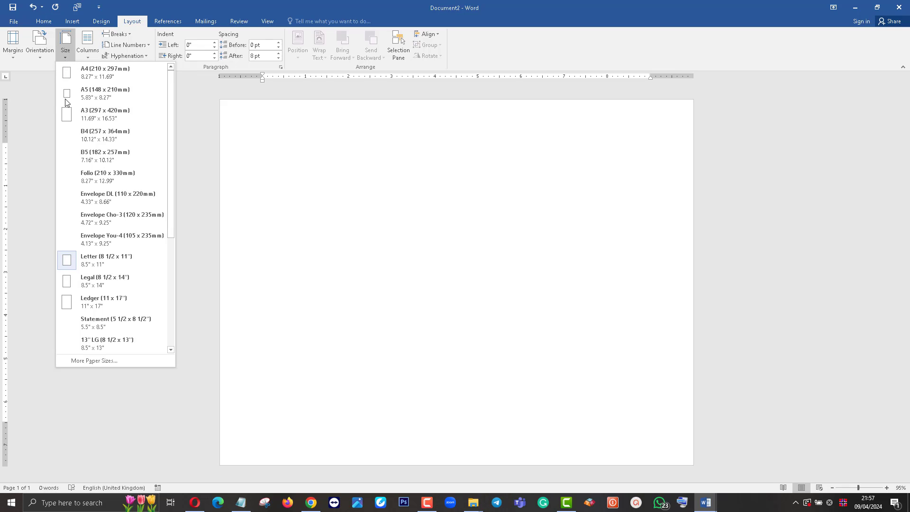
click(101, 361)
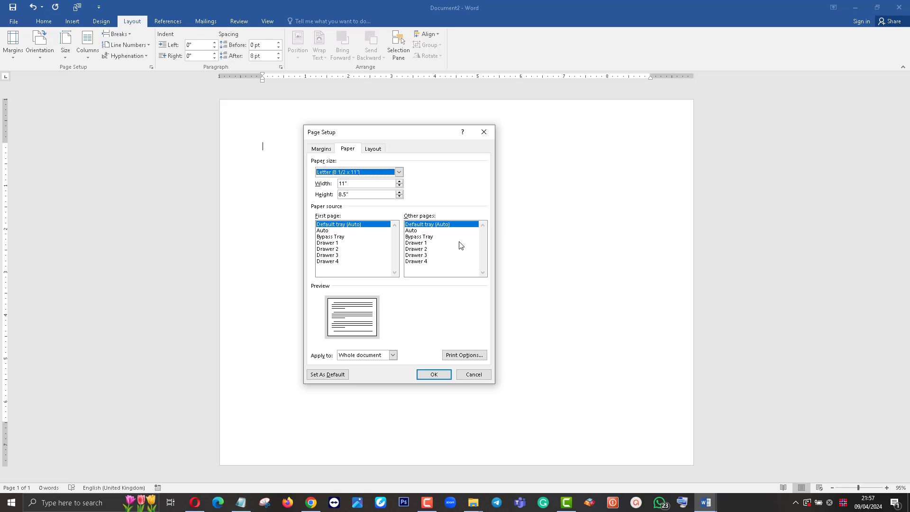
click(327, 152)
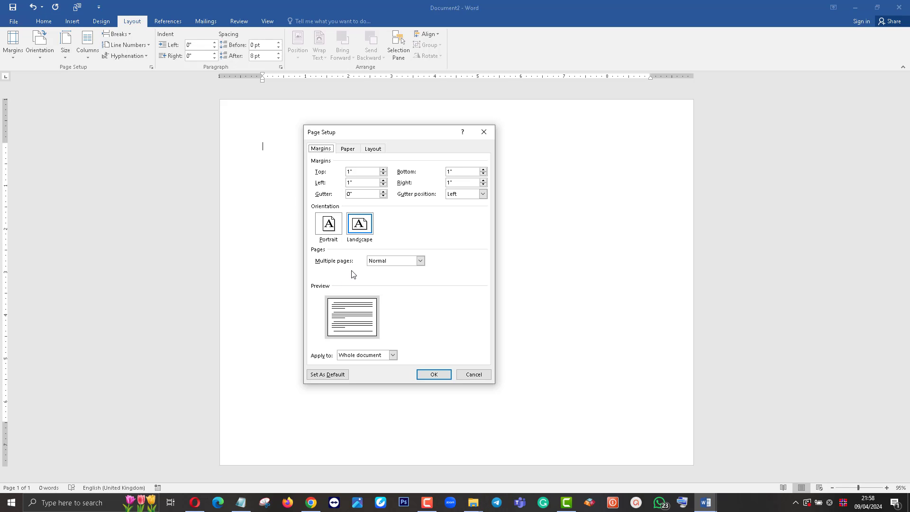
click(420, 261)
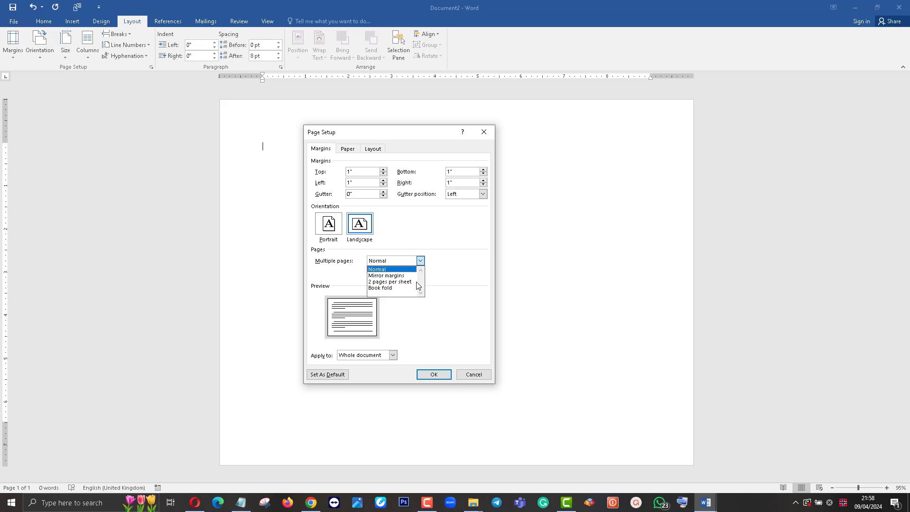
click(407, 288)
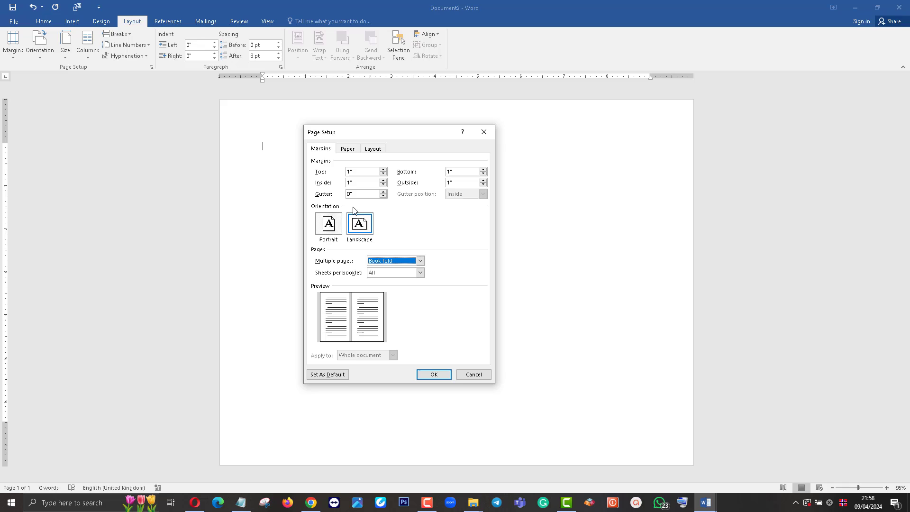
click(383, 192)
click(384, 191)
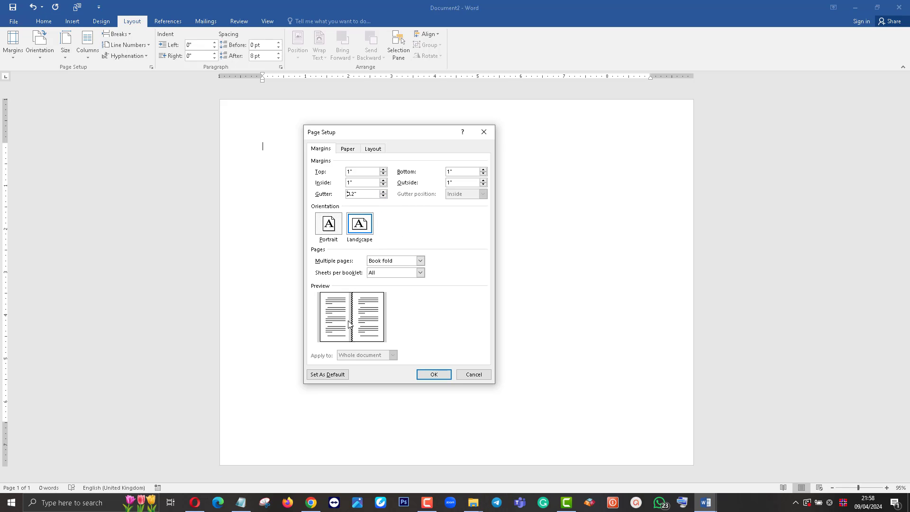
click(383, 191)
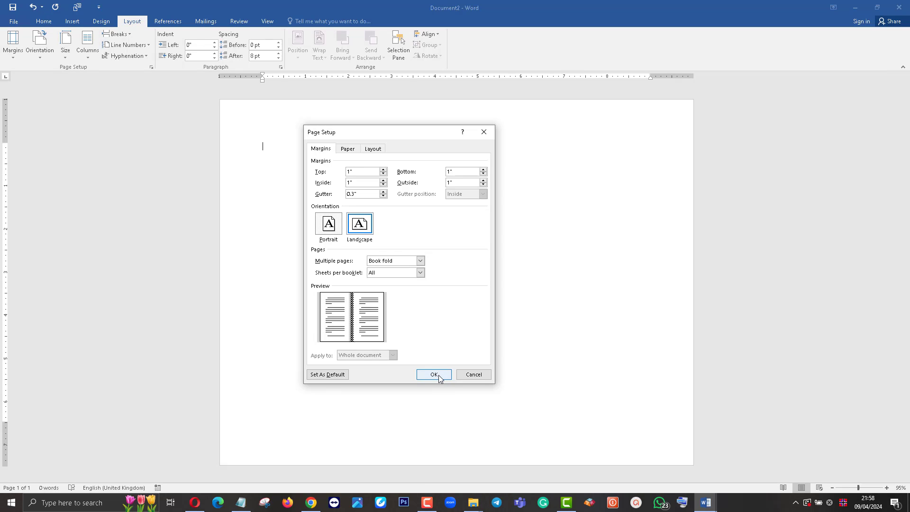
- Choose A4 (210 x 297mm) paper and apply the book fold page setup
click(346, 150)
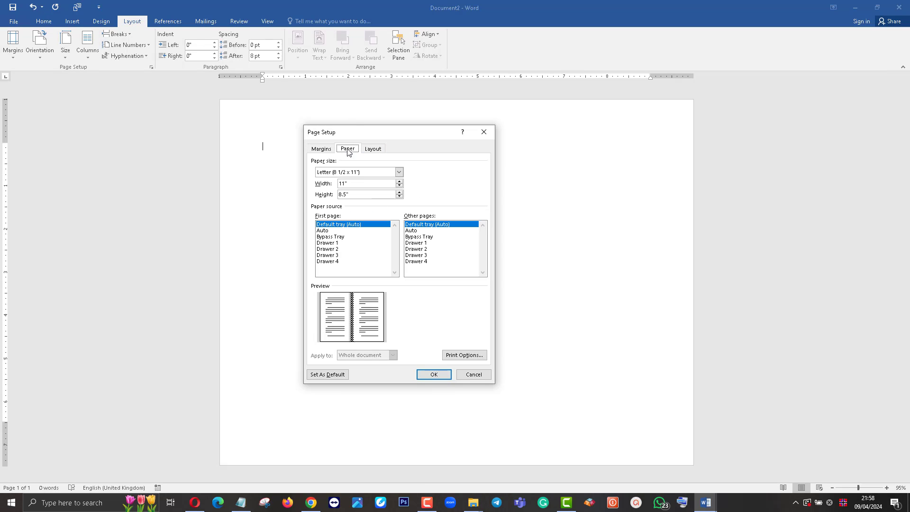
click(399, 172)
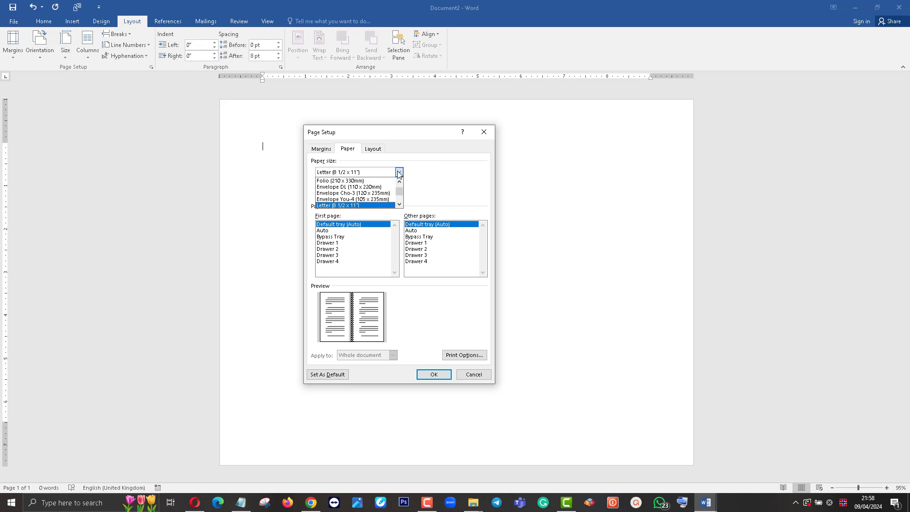
scroll(391, 195, down, 2)
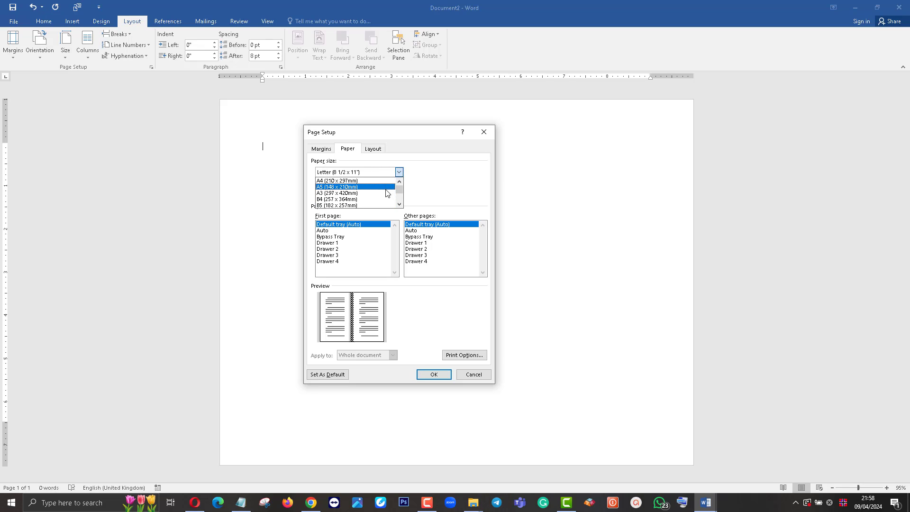
scroll(384, 184, up, 1)
click(384, 184)
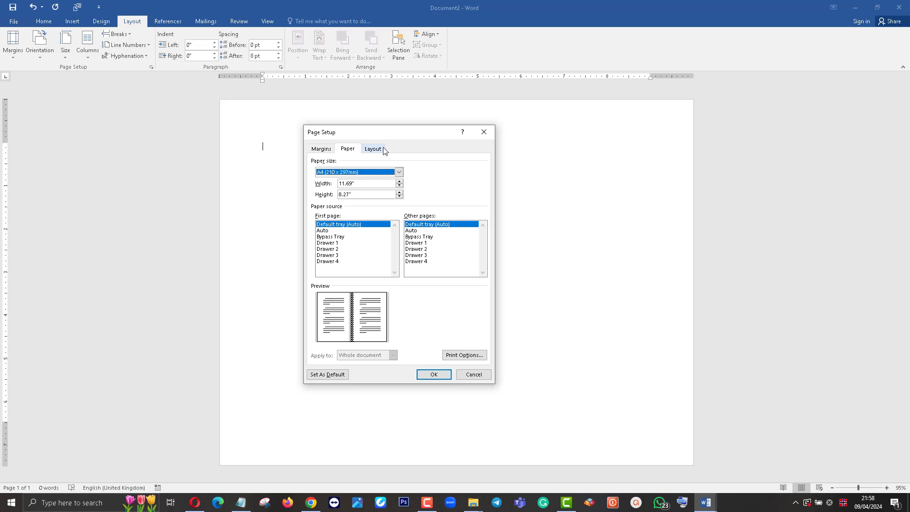
click(374, 148)
click(348, 150)
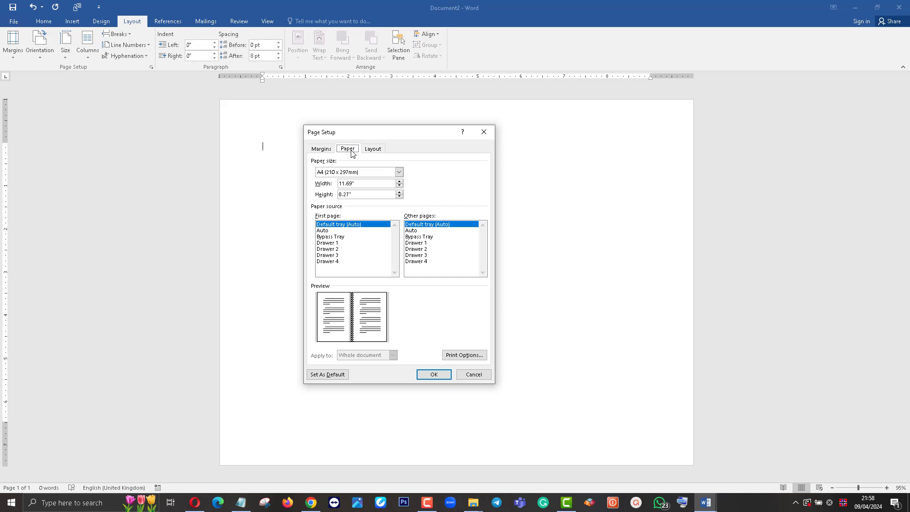
click(322, 151)
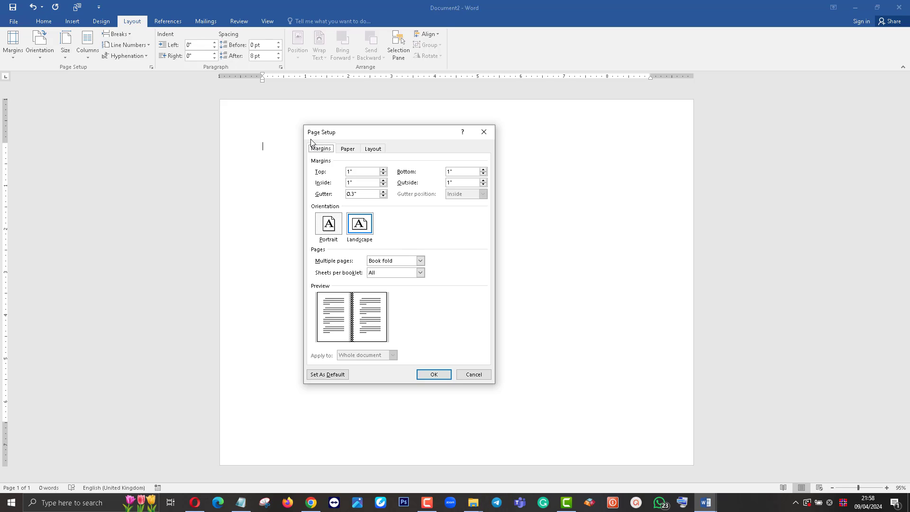
click(431, 374)
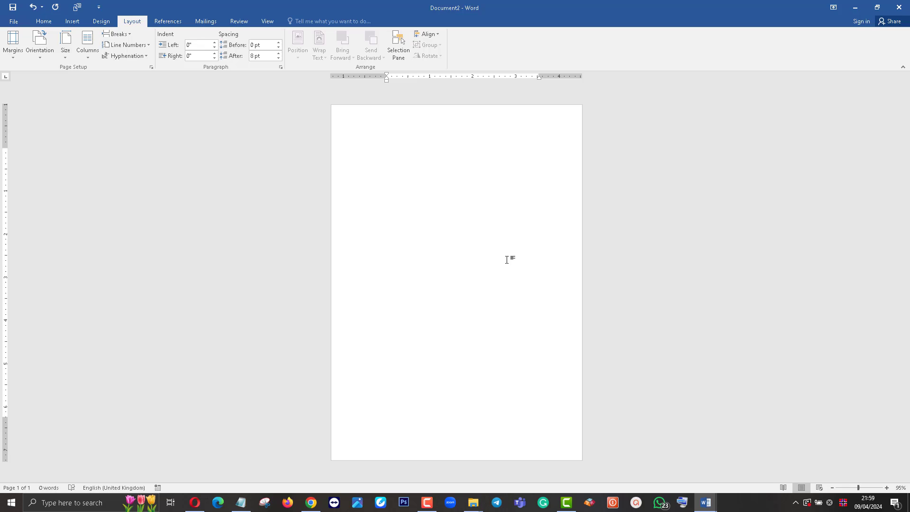
- Generate four pages of sample text with =rand(), placing the cursor after page 1's last paragraph
text(=)
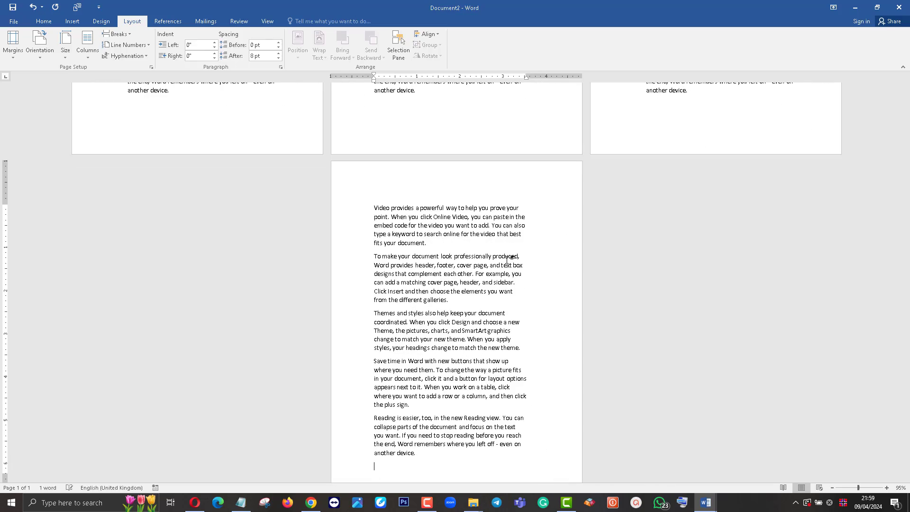
scroll(494, 261, up, 5)
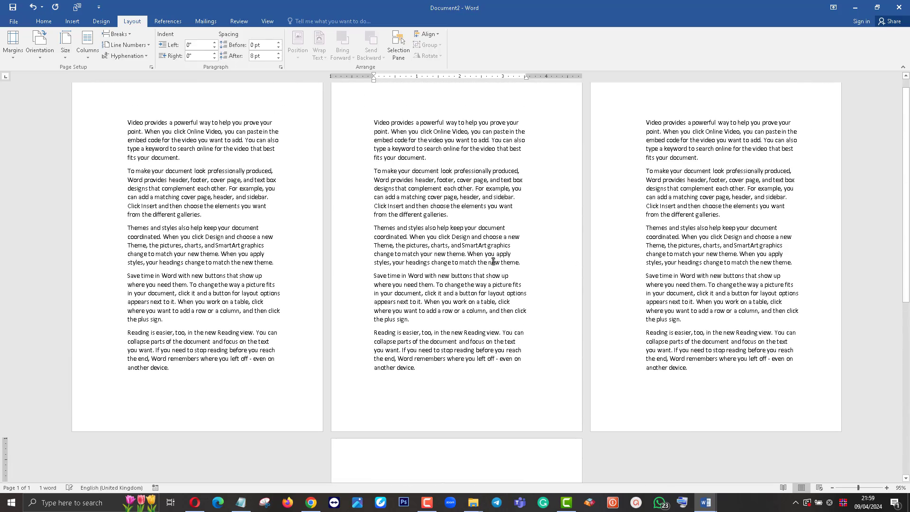
scroll(493, 261, down, 3)
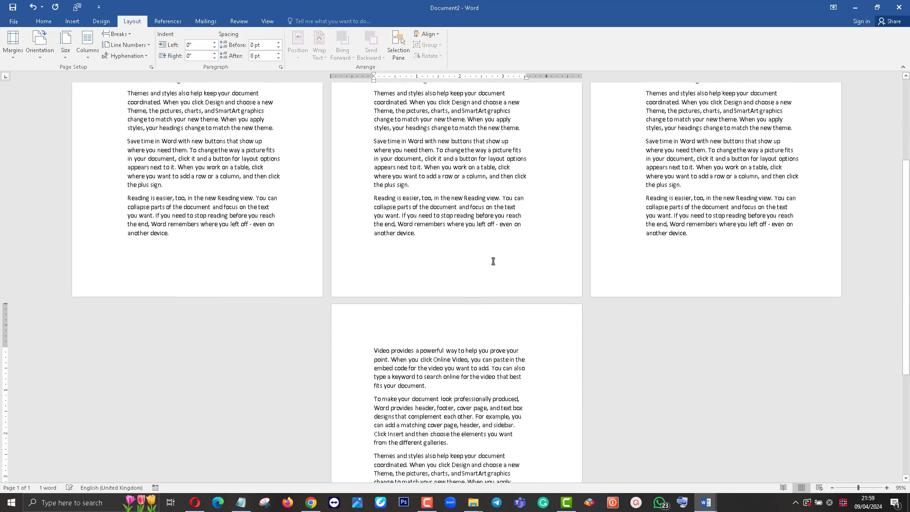
scroll(493, 261, up, 3)
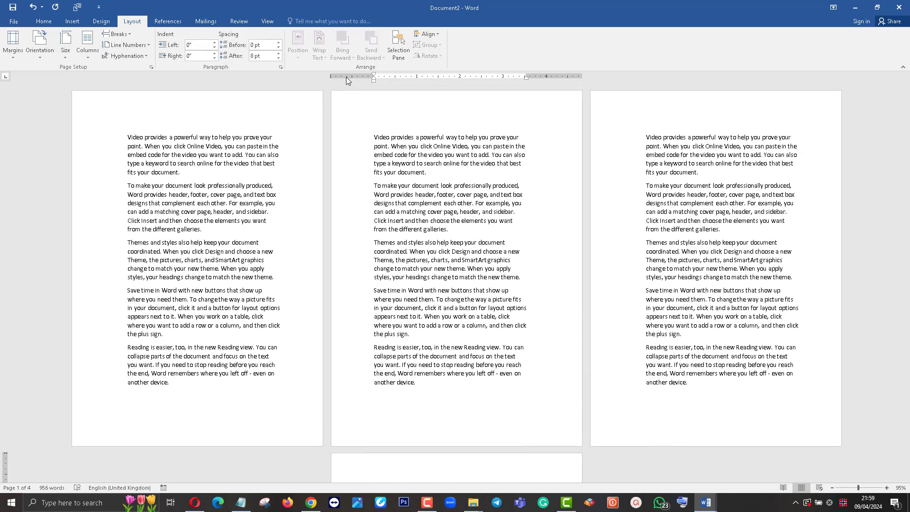
click(126, 141)
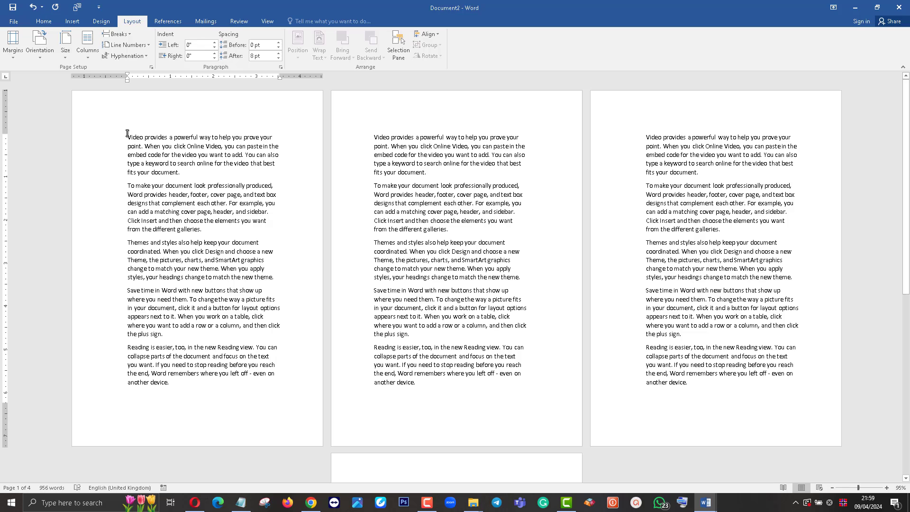
scroll(170, 173, down, 1)
click(291, 358)
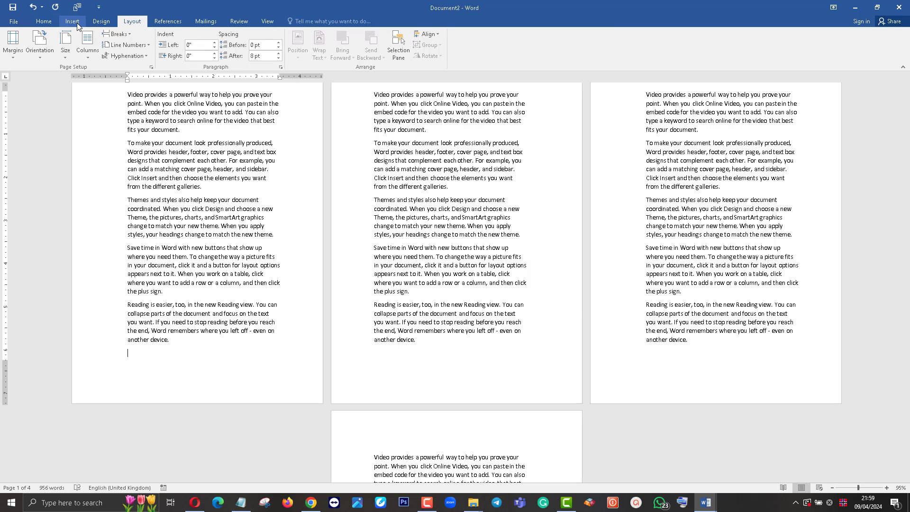
- Insert centred page numbers at the bottom of every page
click(66, 24)
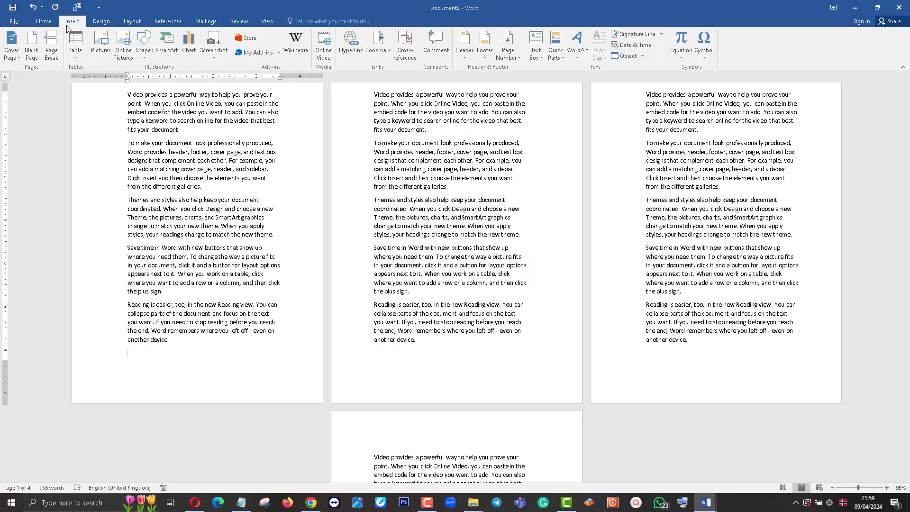
click(516, 52)
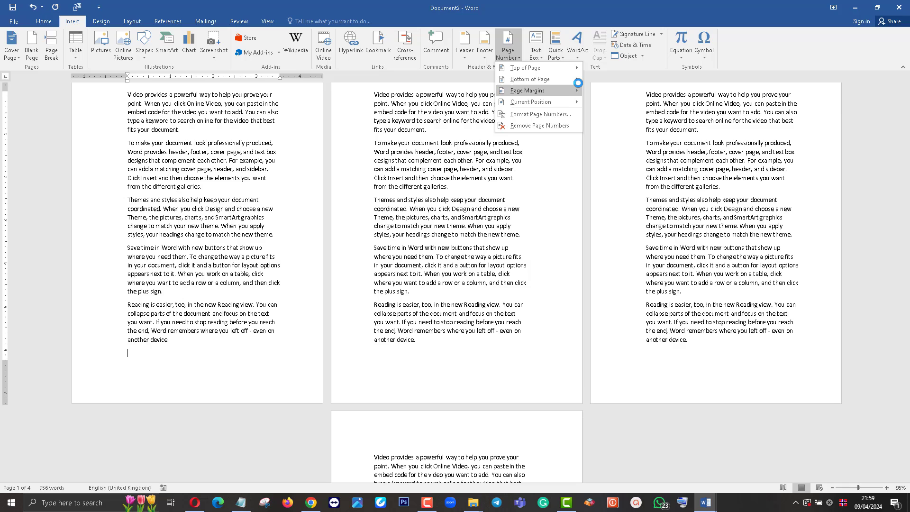
mouse_move(575, 82)
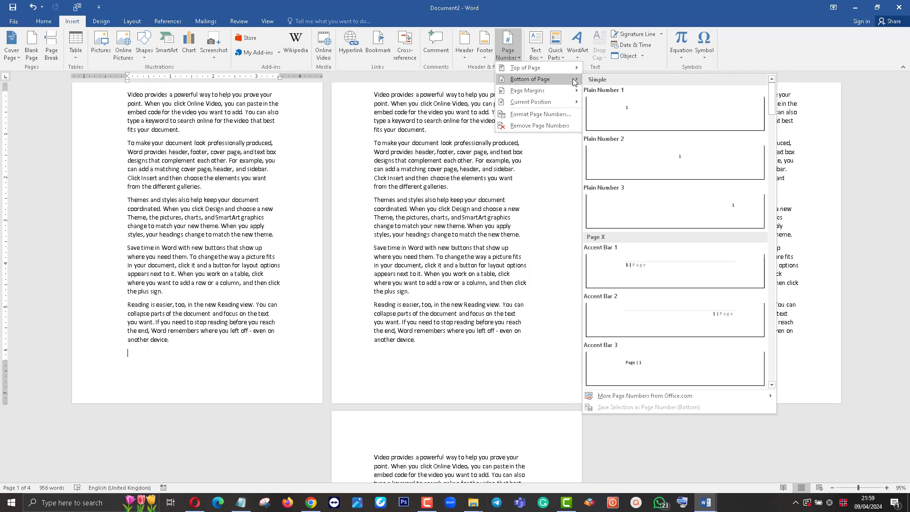
click(728, 170)
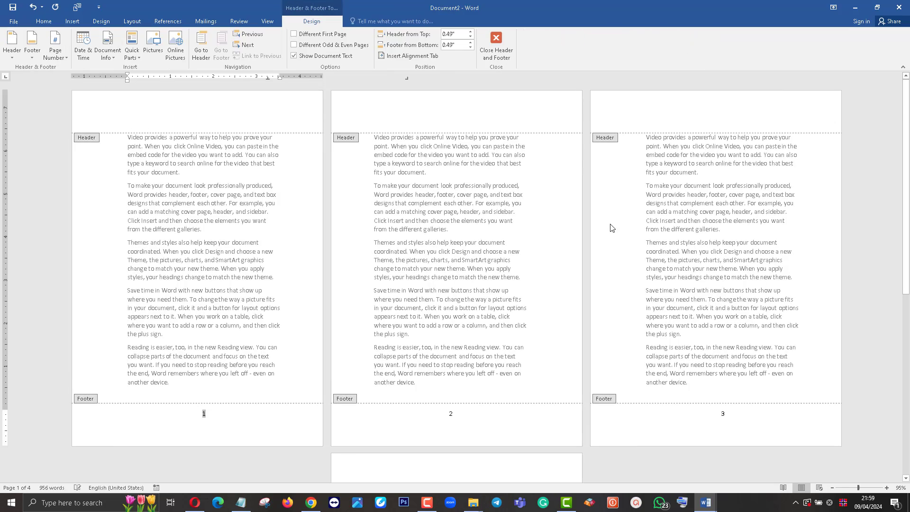
scroll(610, 228, down, 5)
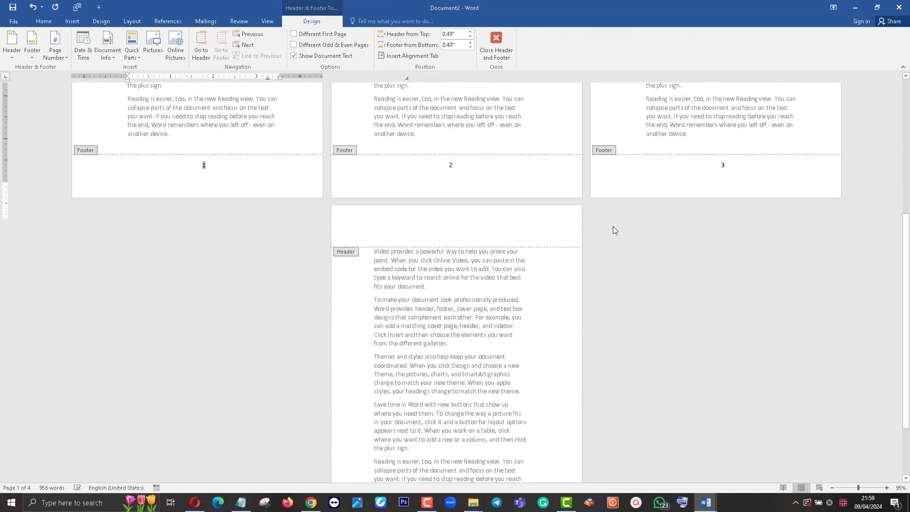
scroll(615, 230, up, 5)
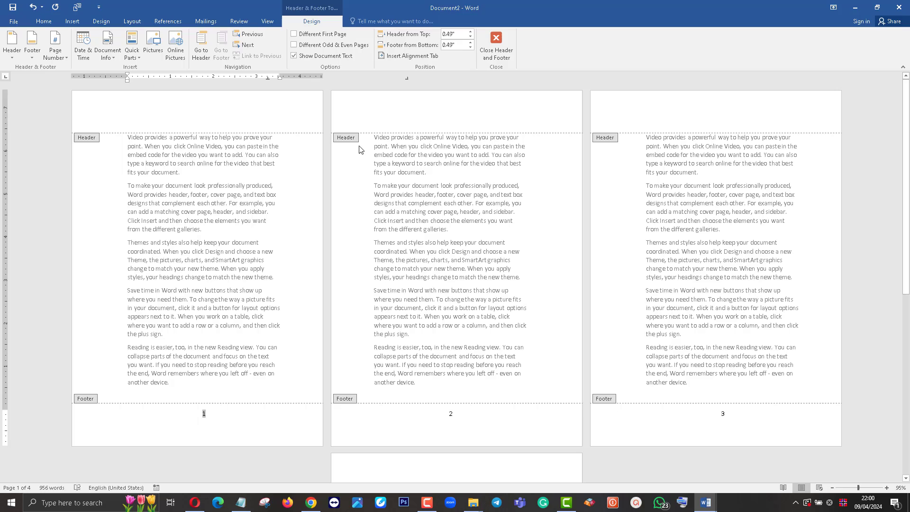
- Check page 2's footer number, then close header and footer editing
click(419, 142)
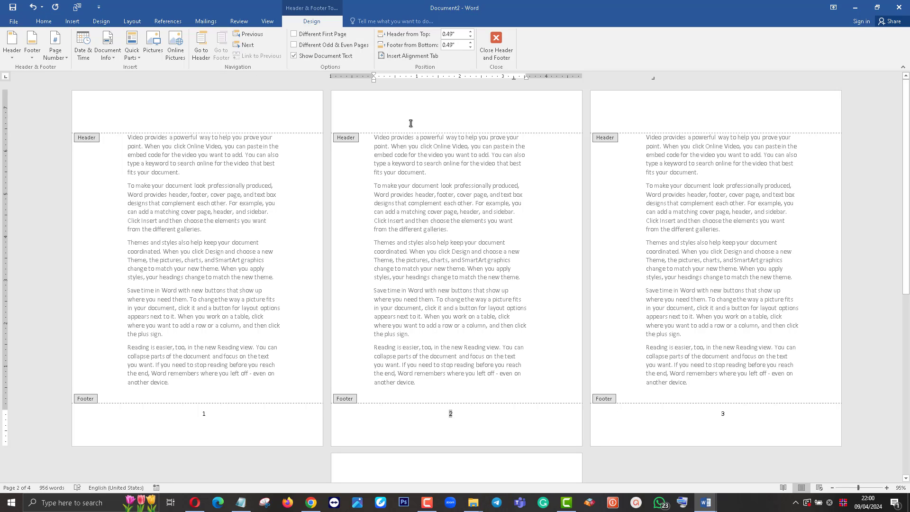
click(411, 123)
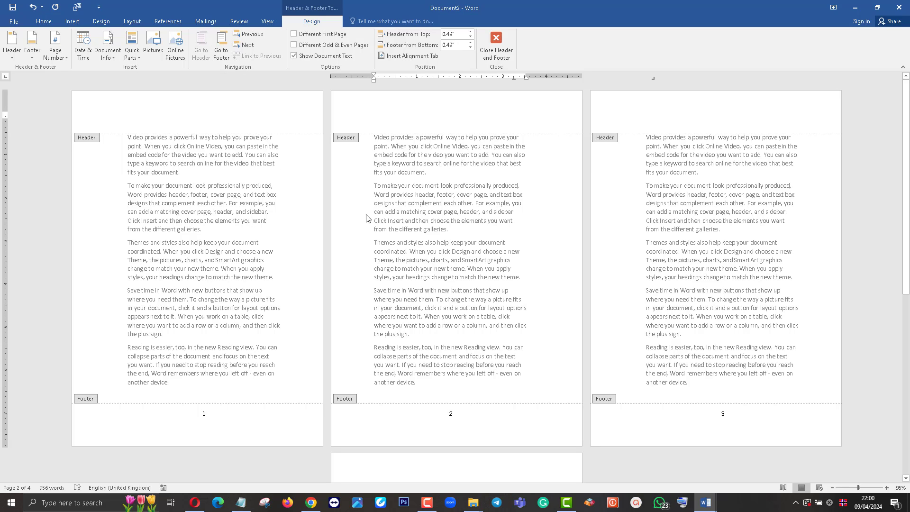
click(496, 45)
scroll(495, 191, down, 10)
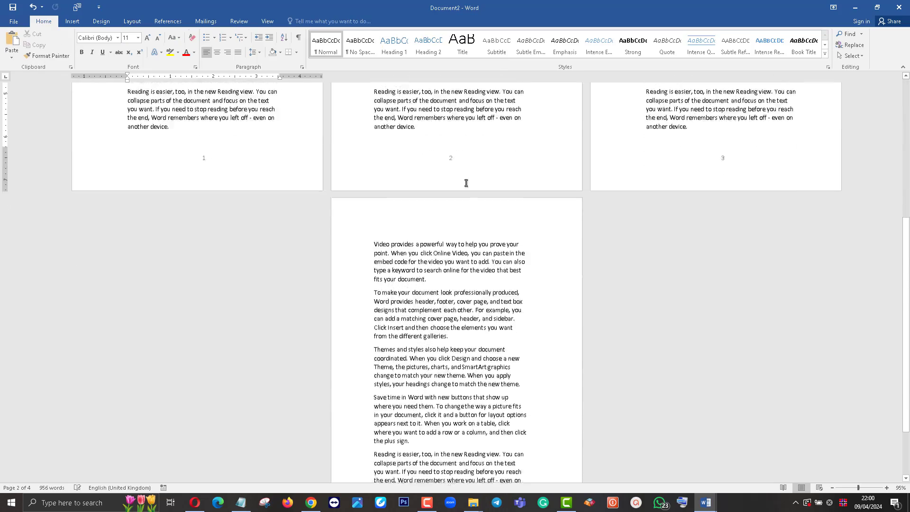
scroll(466, 183, up, 9)
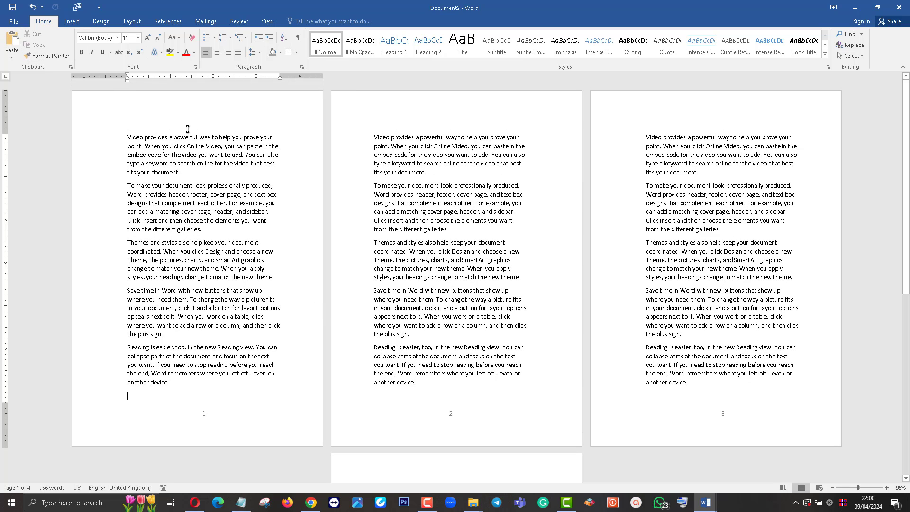
- Save a copy in the Ruwanwaki folder named 'books' with PDF (*.pdf) as the type
click(15, 23)
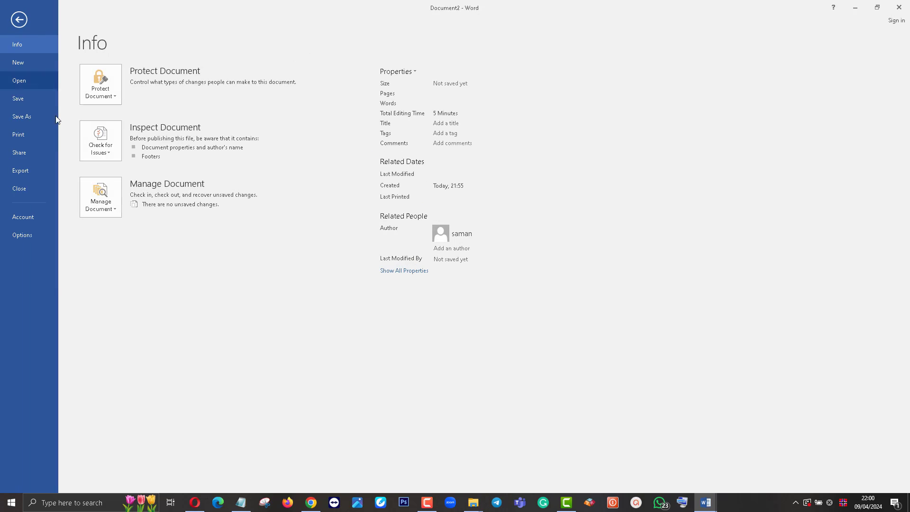
click(45, 122)
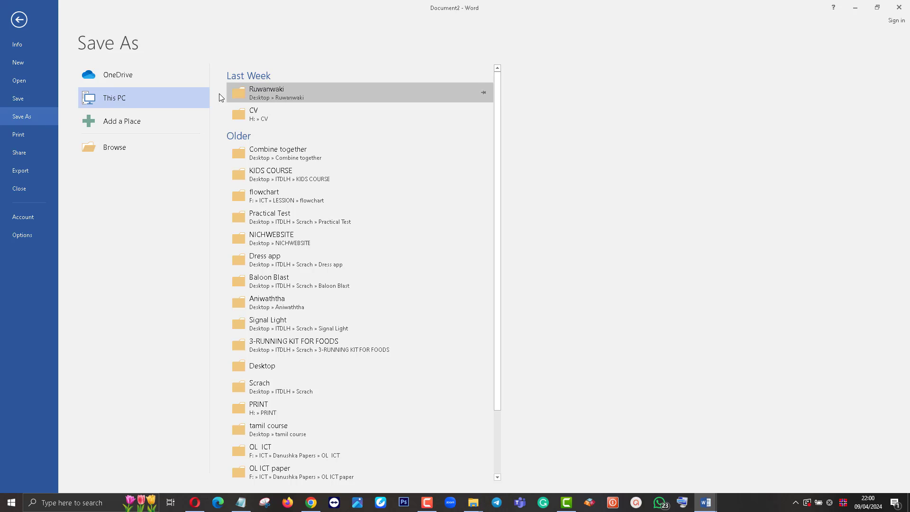
click(265, 93)
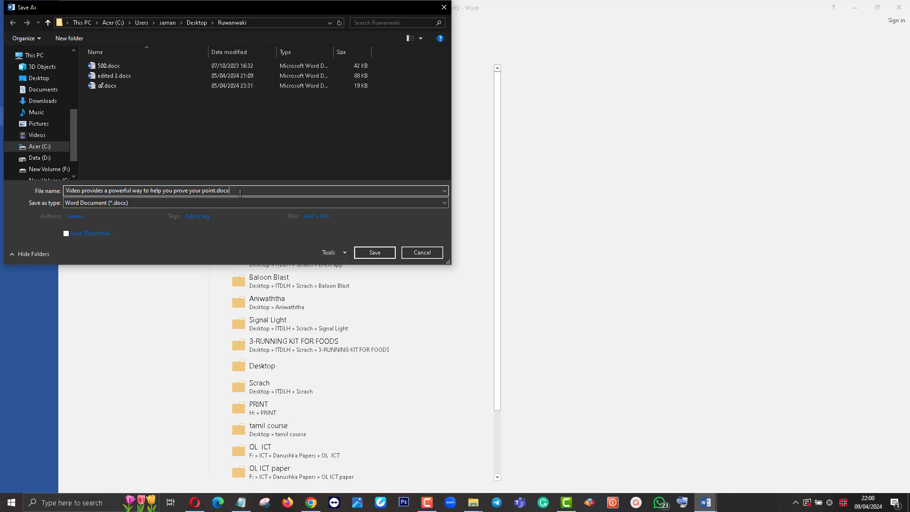
key(BackSpace)
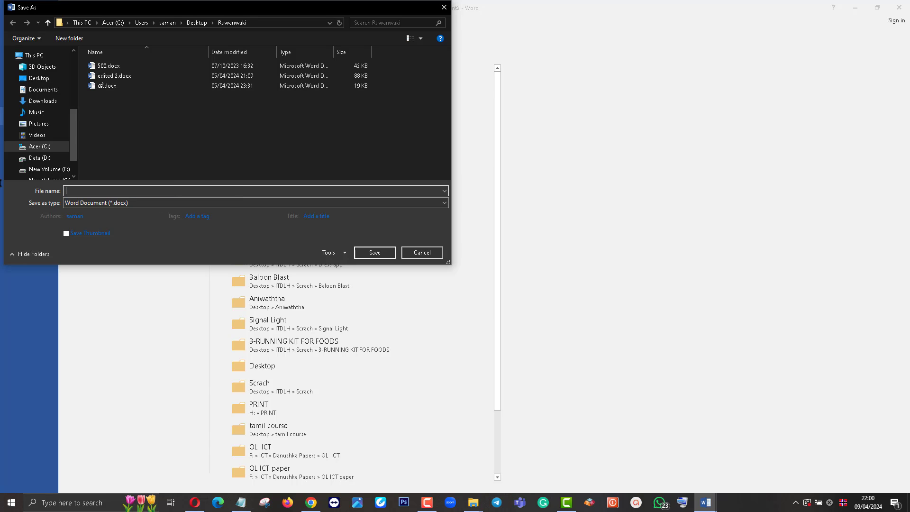
text(bool)
text(ks)
click(144, 203)
click(121, 255)
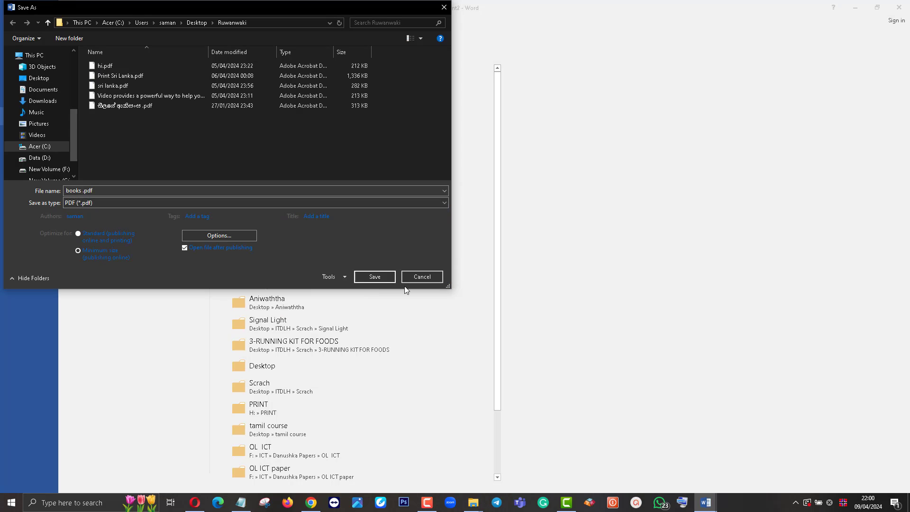
- Export books.pdf and open its Print dialog in Adobe Reader
click(375, 277)
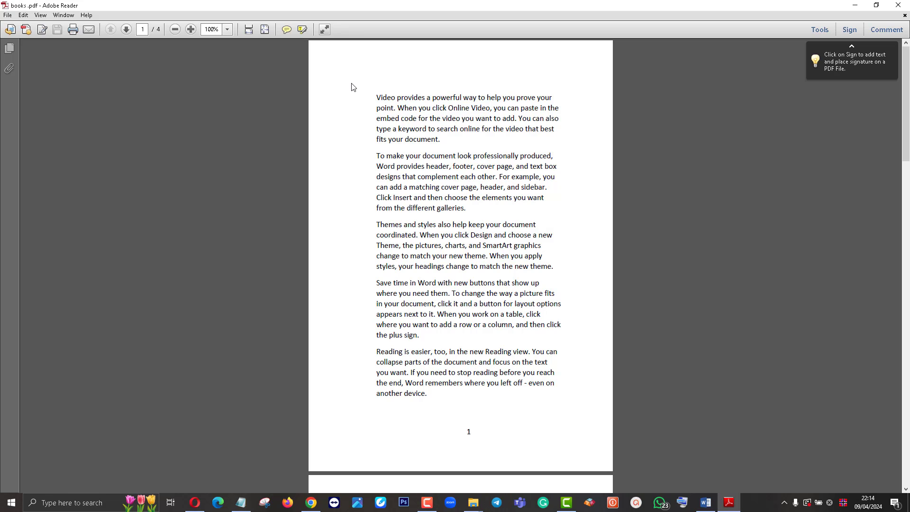
click(22, 15)
click(23, 15)
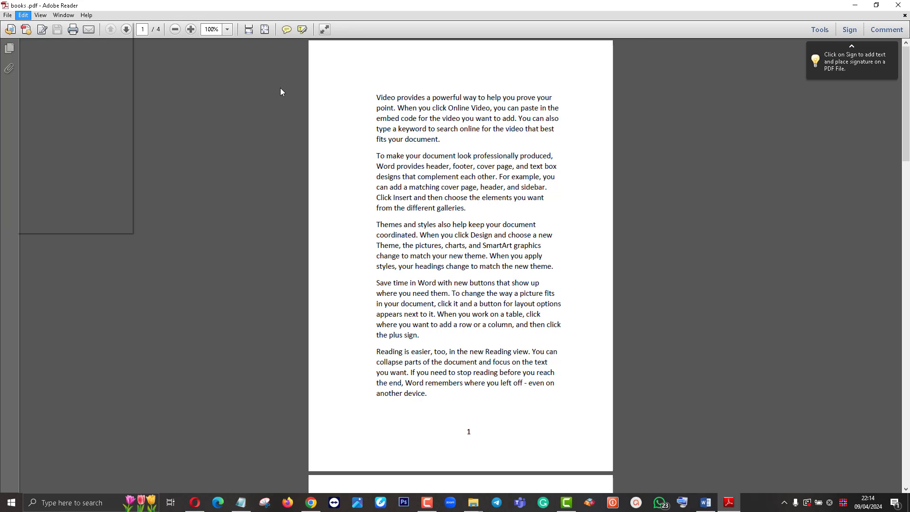
click(7, 15)
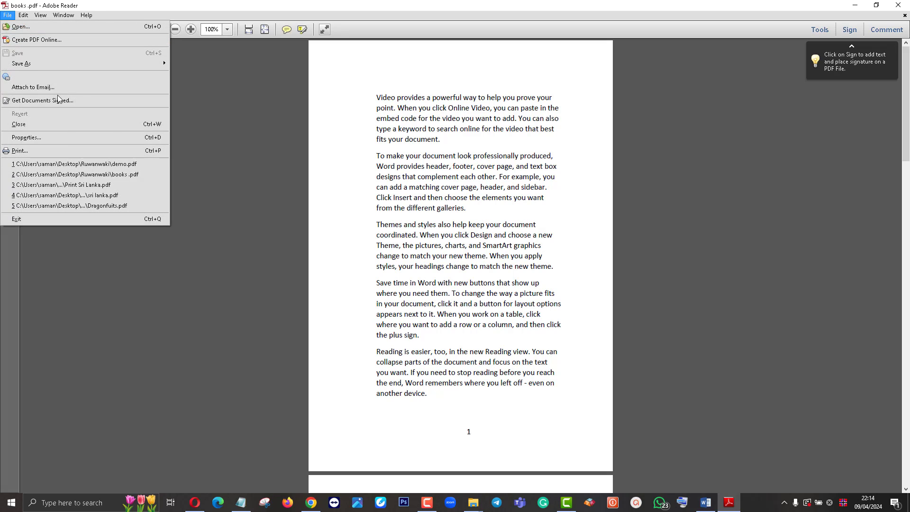
click(65, 151)
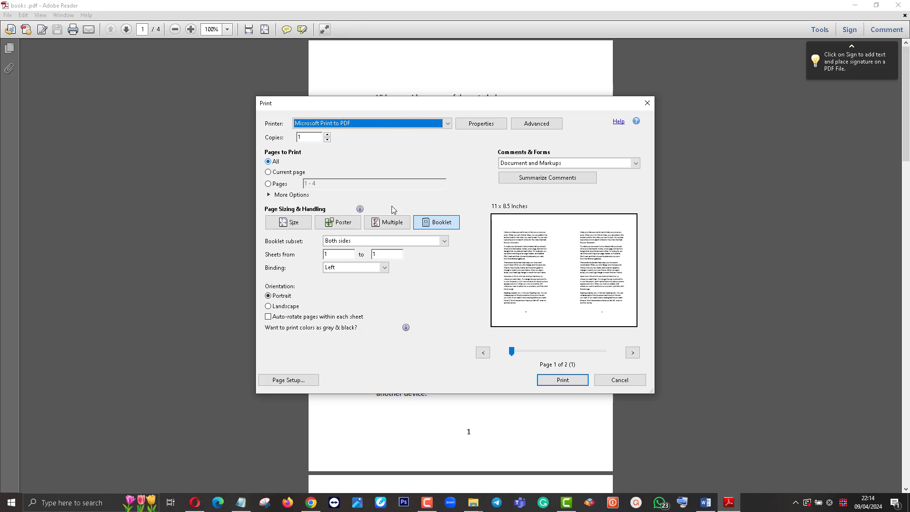
- Choose Booklet page layout, both sides, and set printing orientation to Landscape
click(446, 228)
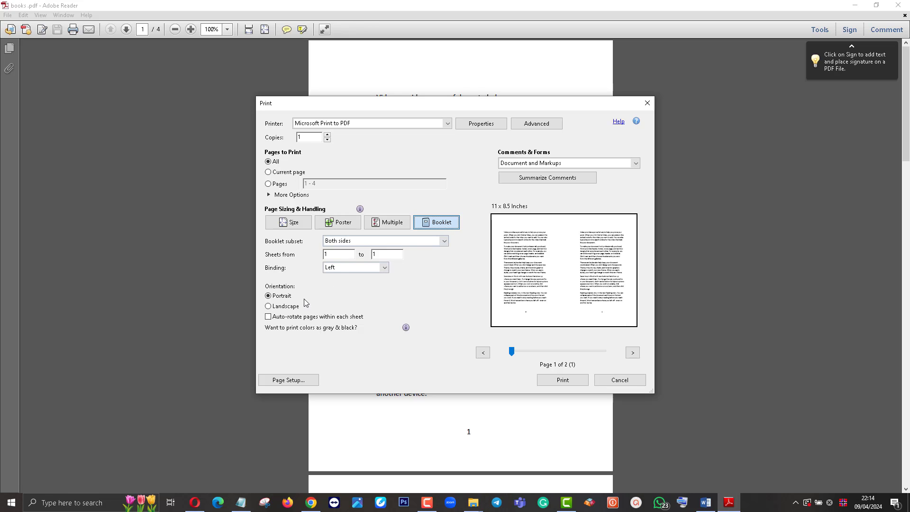
click(273, 306)
- Print the booklet to a PDF file named booklet1
click(577, 385)
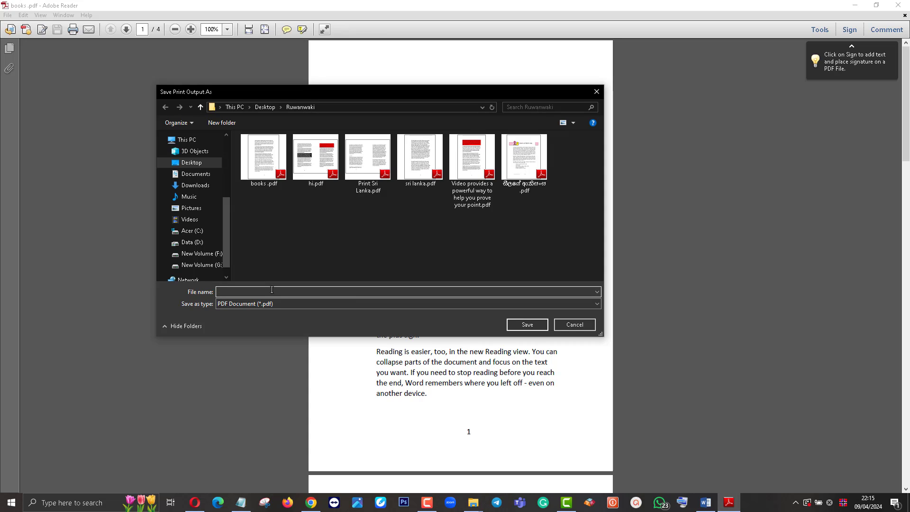
text(book)
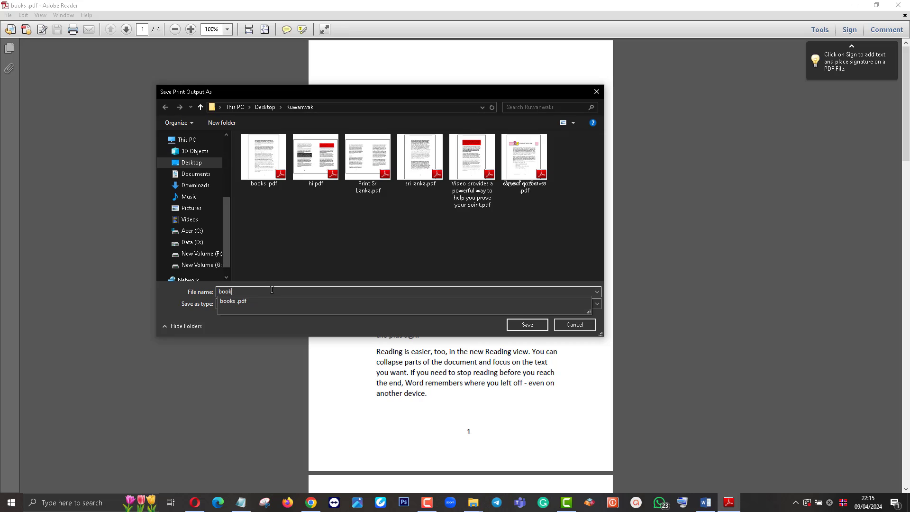
text(let)
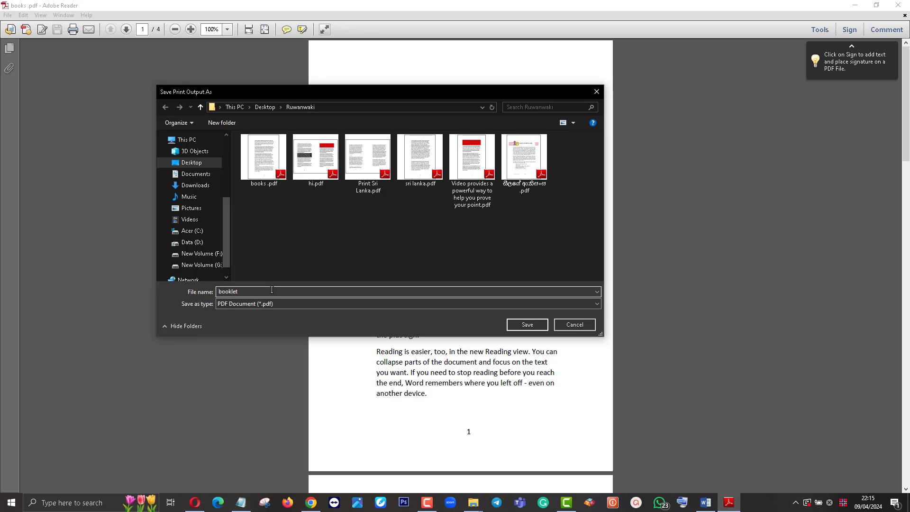
text(1)
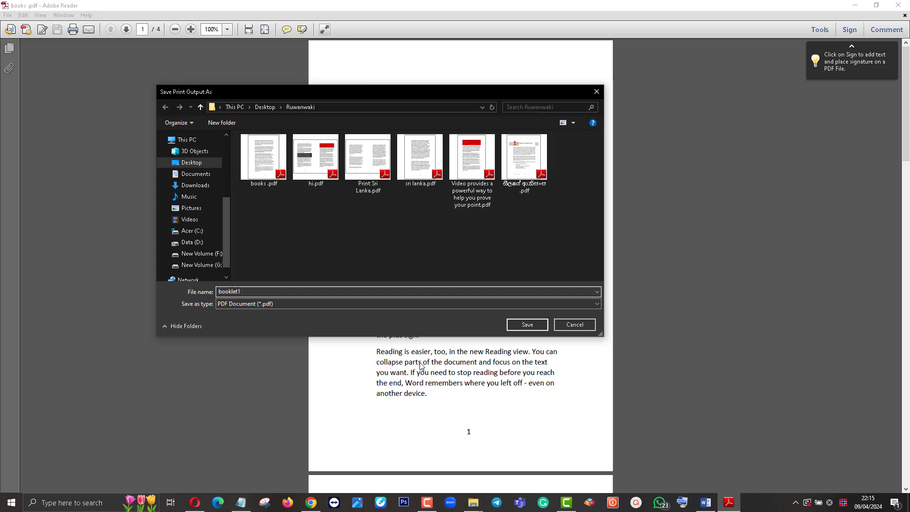
click(520, 326)
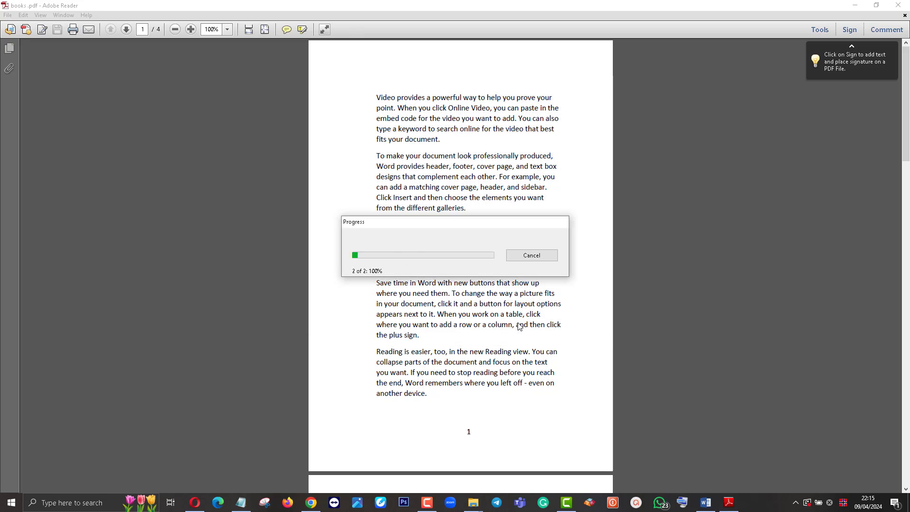
- Minimize Adobe Reader and open booklet1.pdf from the maximized Ruwanwaki folder
click(729, 503)
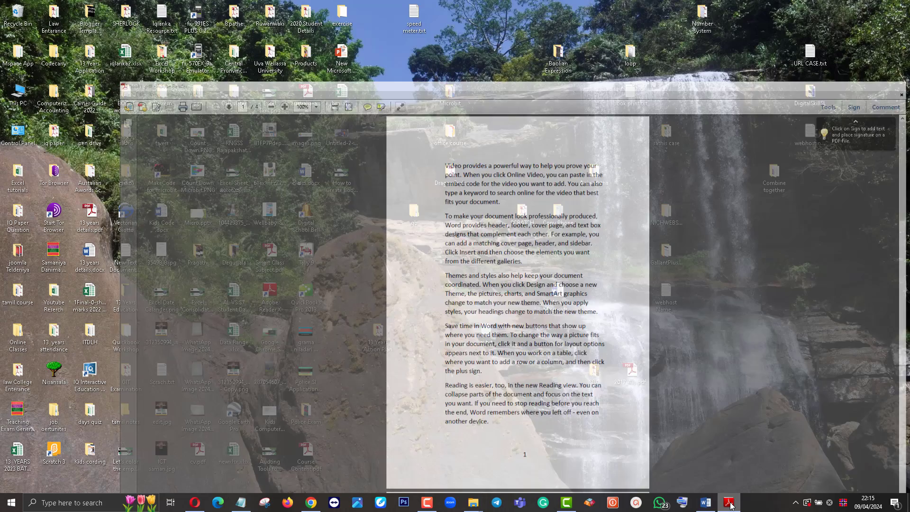
click(730, 503)
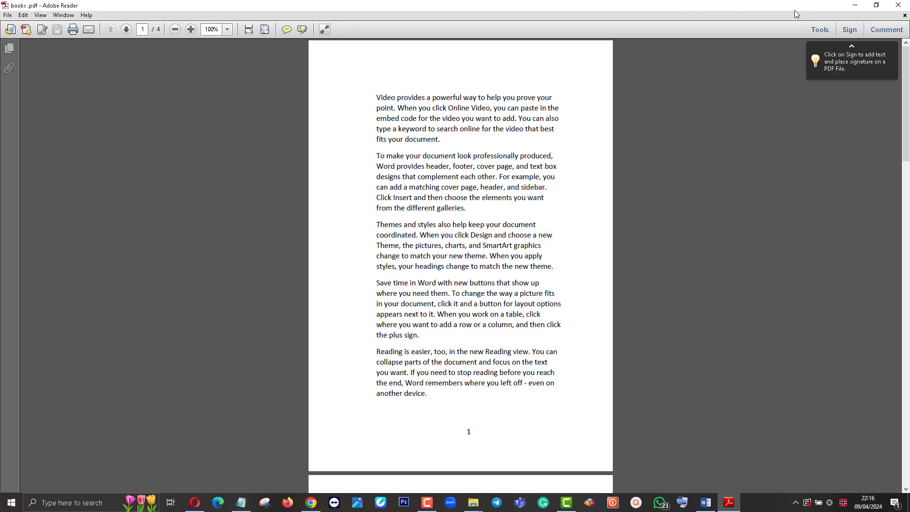
click(856, 5)
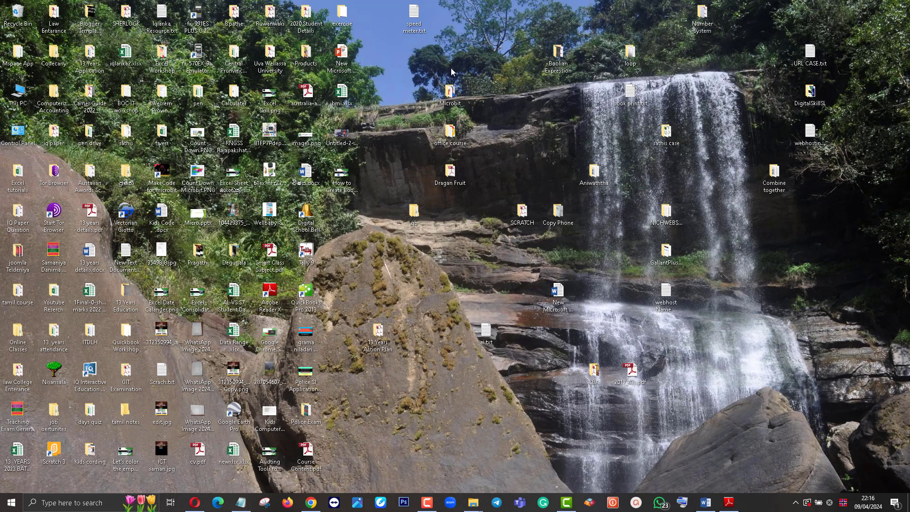
double_click(278, 30)
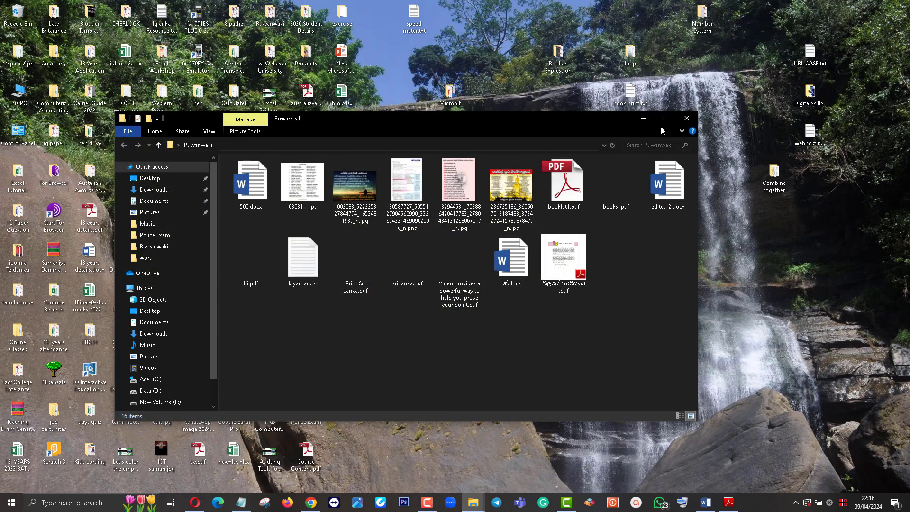
click(665, 121)
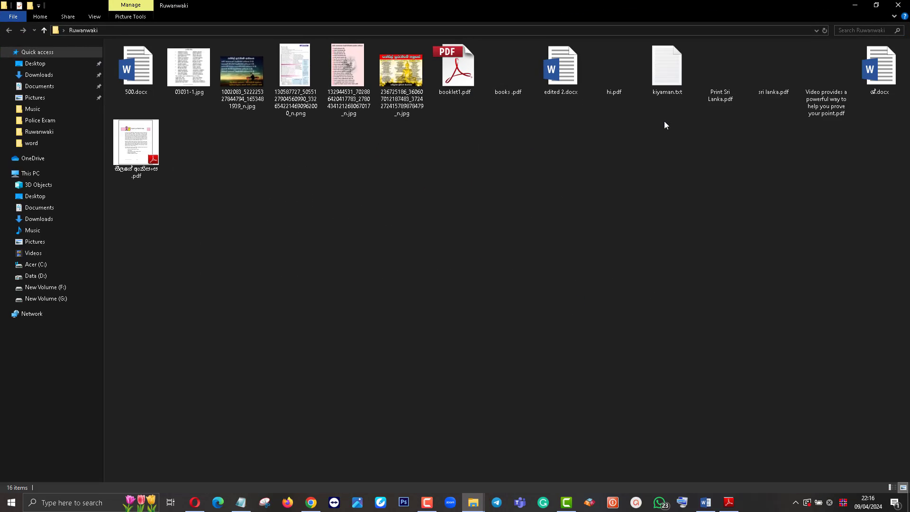
double_click(469, 92)
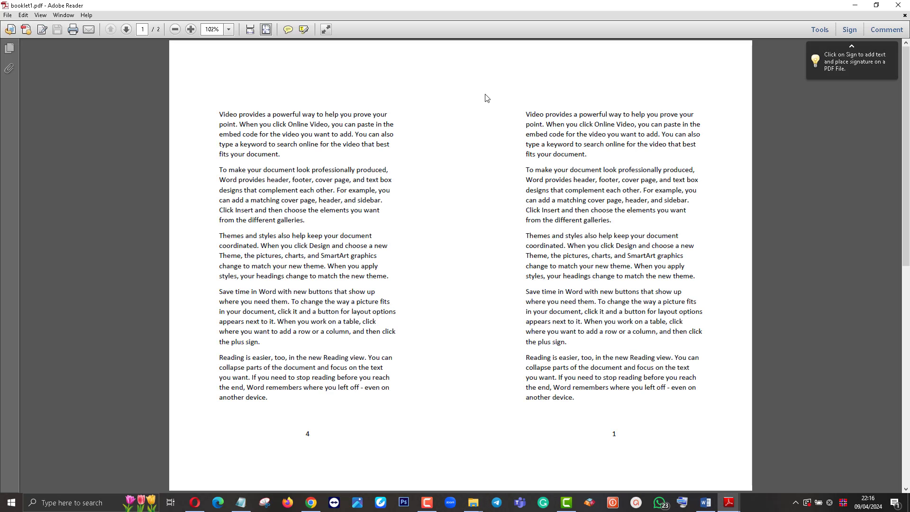
- Flip back and forth between the pages 4|1 sheet and the pages 2|3 sheet of booklet1.pdf
scroll(553, 162, down, 1)
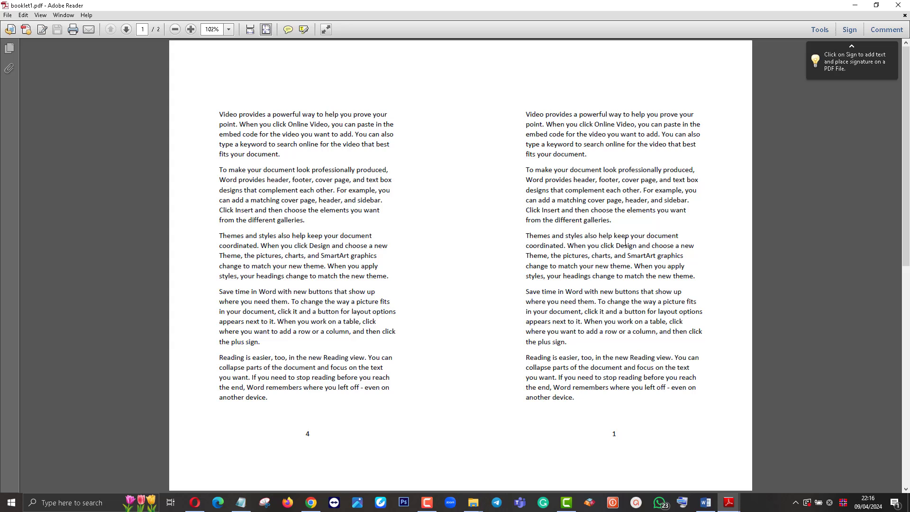
click(904, 229)
click(907, 369)
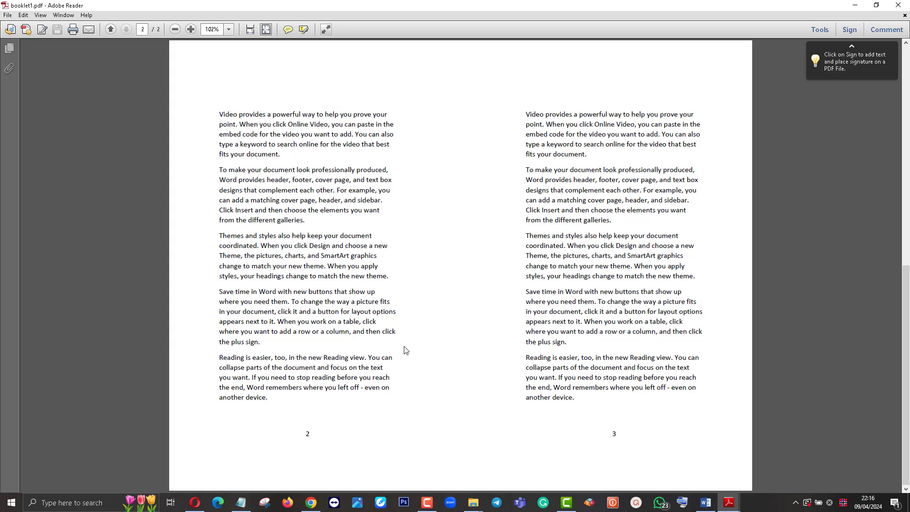
click(906, 228)
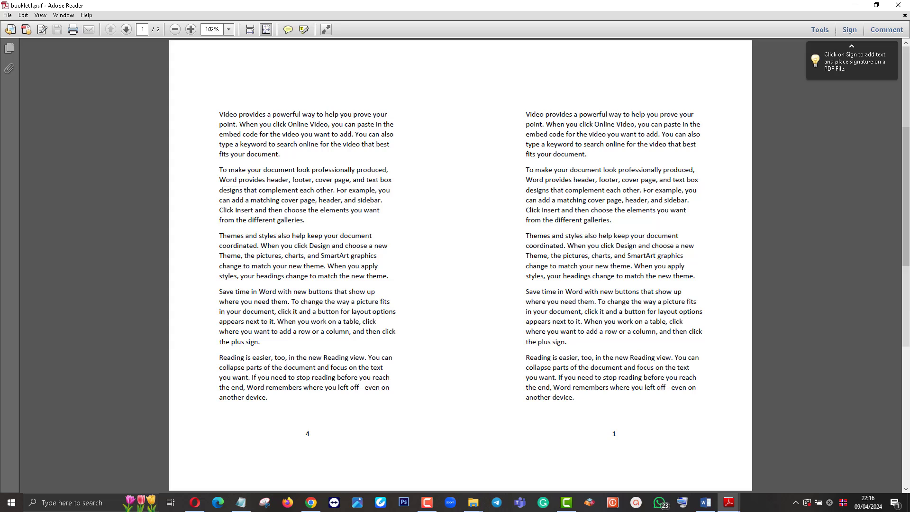
click(908, 441)
drag(908, 441, 909, 320)
click(909, 320)
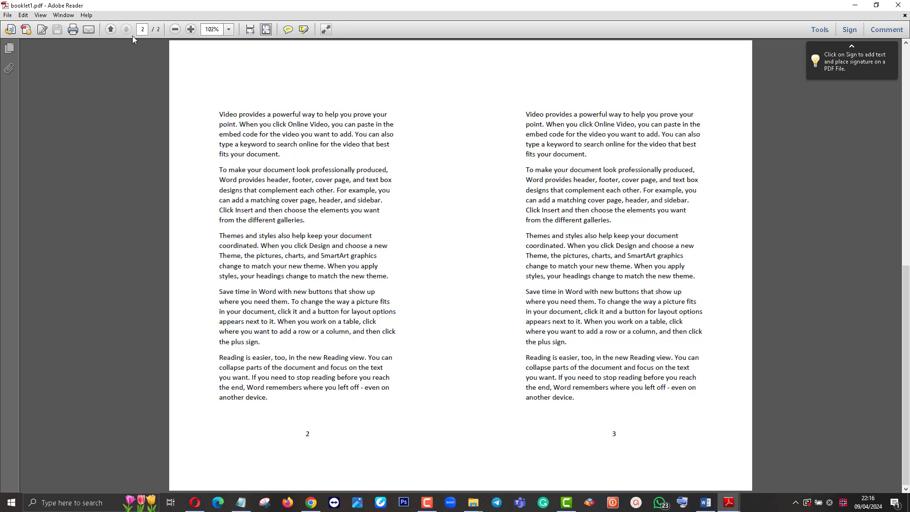
- Recheck the pages 4 and 1 sheet, then settle on sheet 2 showing pages 2 and 3
click(111, 30)
scroll(168, 59, down, 2)
scroll(770, 307, up, 2)
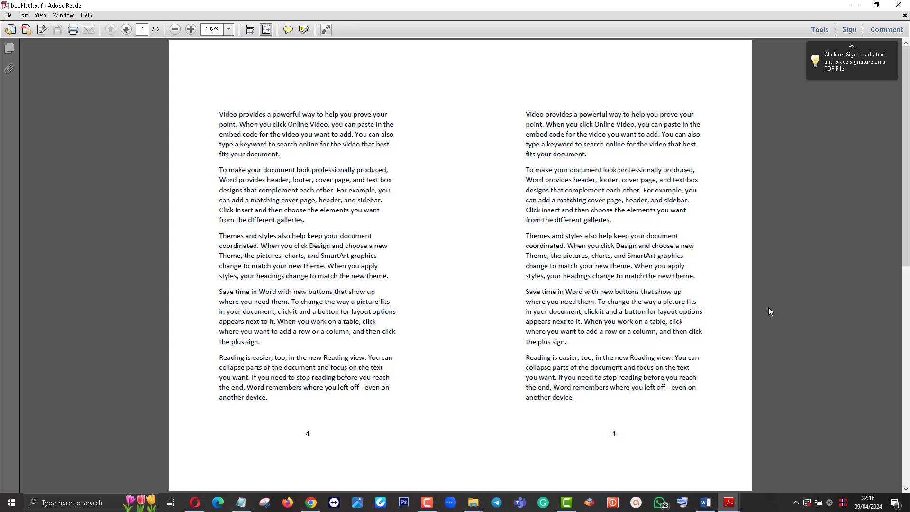
scroll(769, 308, down, 2)
scroll(770, 308, up, 2)
click(909, 385)
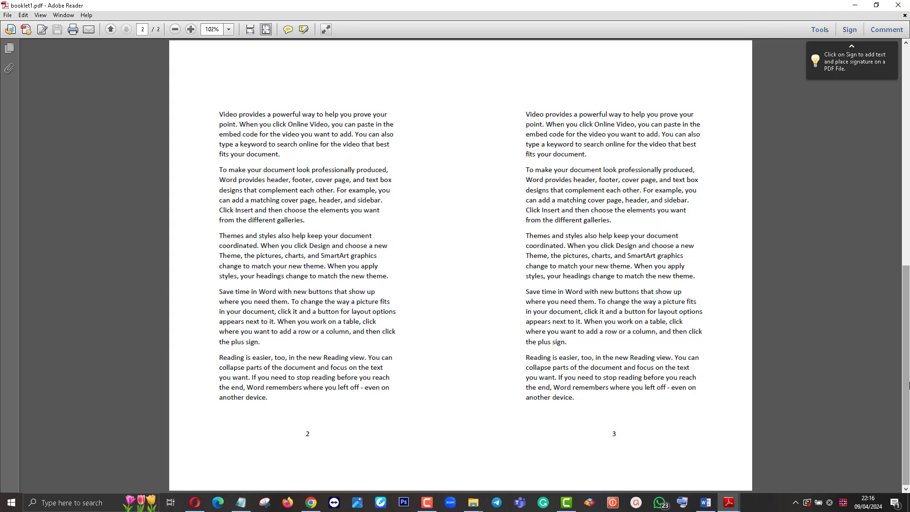